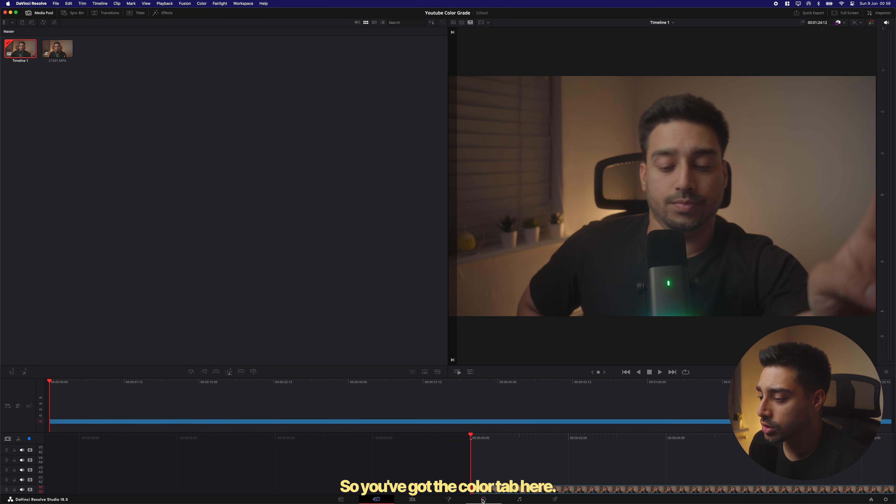
Open the Color page and nudge the clip's node slightly left in the node editor
click(484, 499)
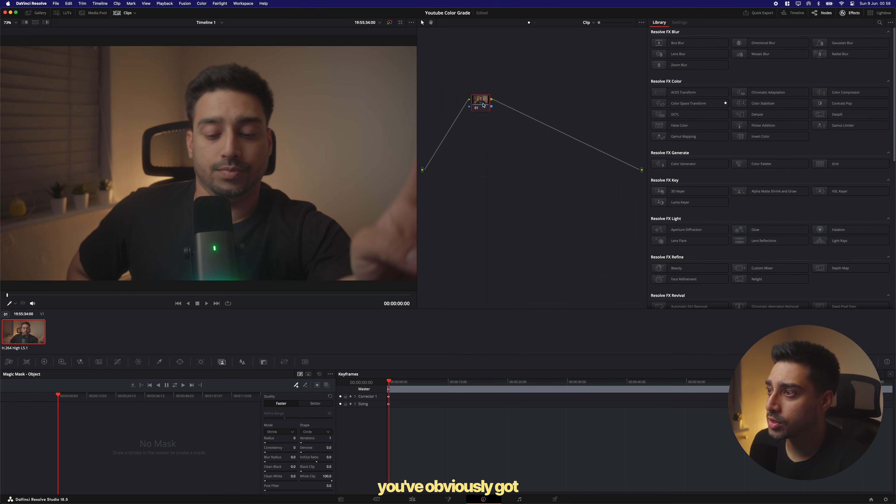
drag(483, 104, 465, 107)
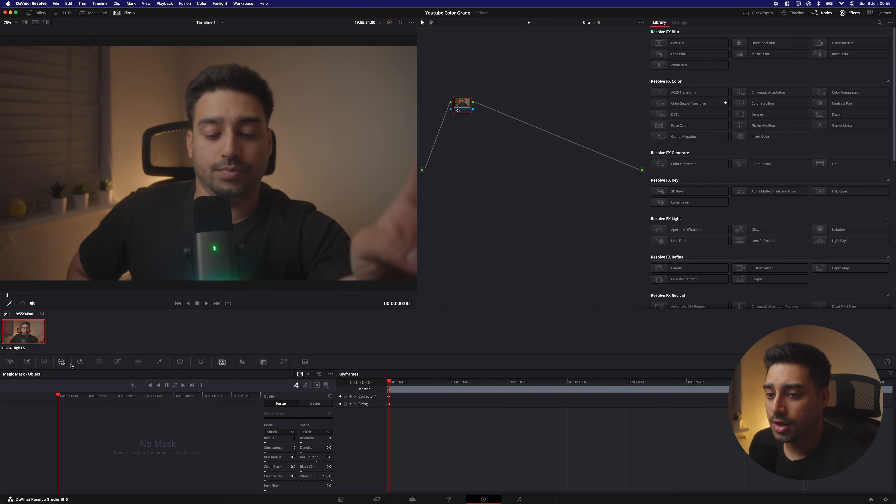
Compare the Primaries color wheels with the High Dynamic Range color wheels, returning to Primaries
click(44, 362)
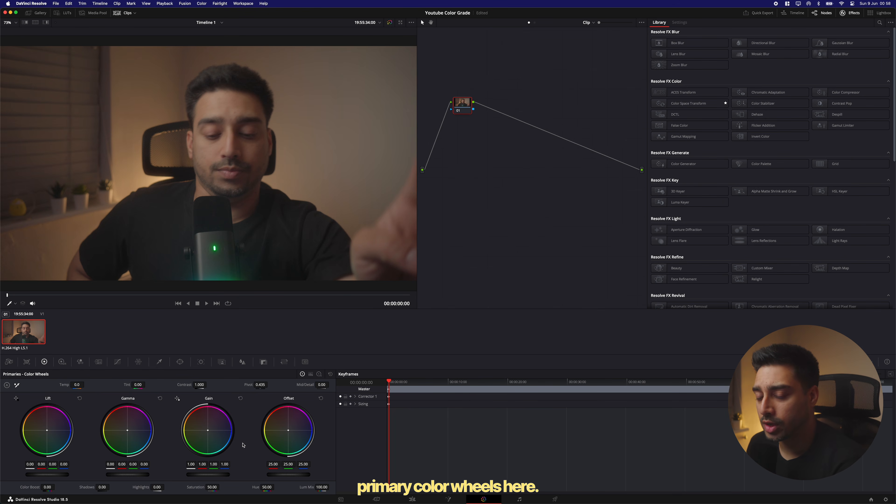
click(62, 361)
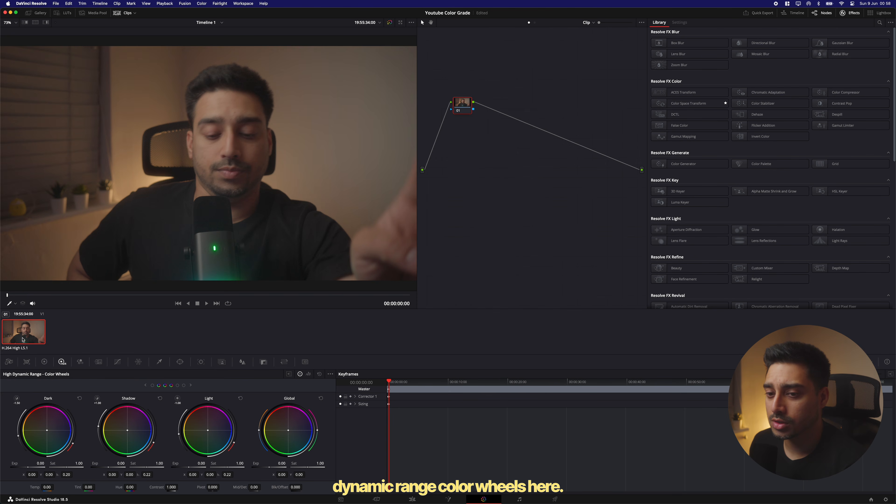
click(44, 361)
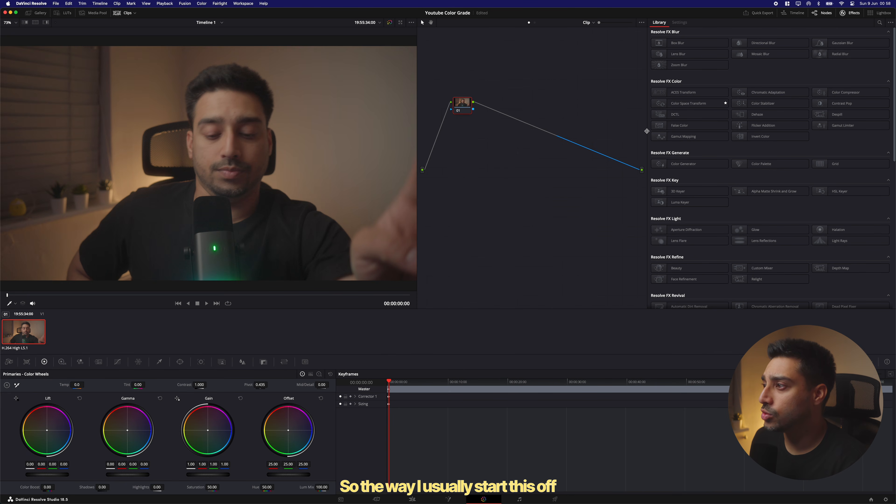
Widen the node editor and apply the CST IN - CST OUT still from the Gallery's PowerGrade 1 album to the clip
drag(648, 132, 826, 128)
click(36, 12)
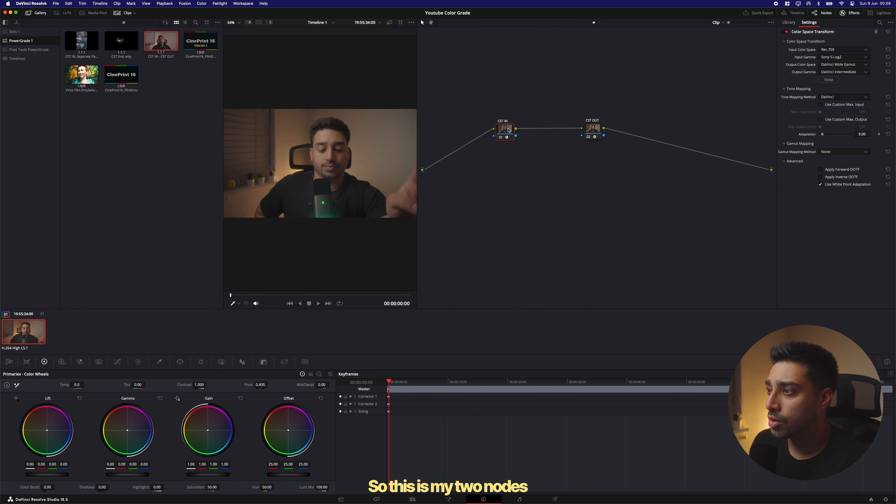
drag(509, 130, 498, 120)
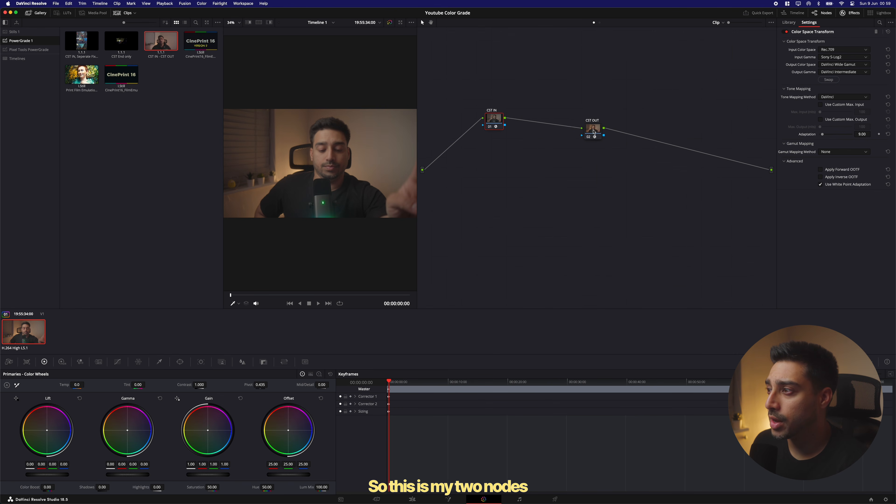
Spread out the CST IN and CST OUT nodes by moving CST OUT to the right
drag(594, 131, 619, 122)
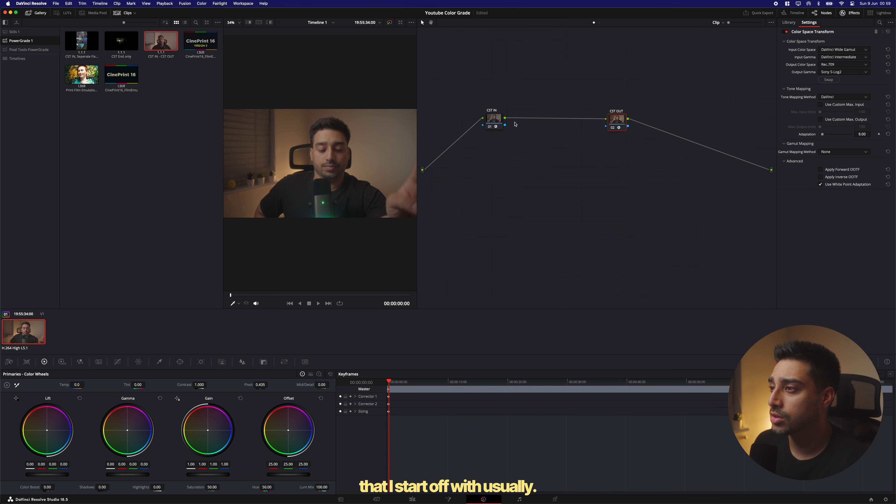
click(498, 121)
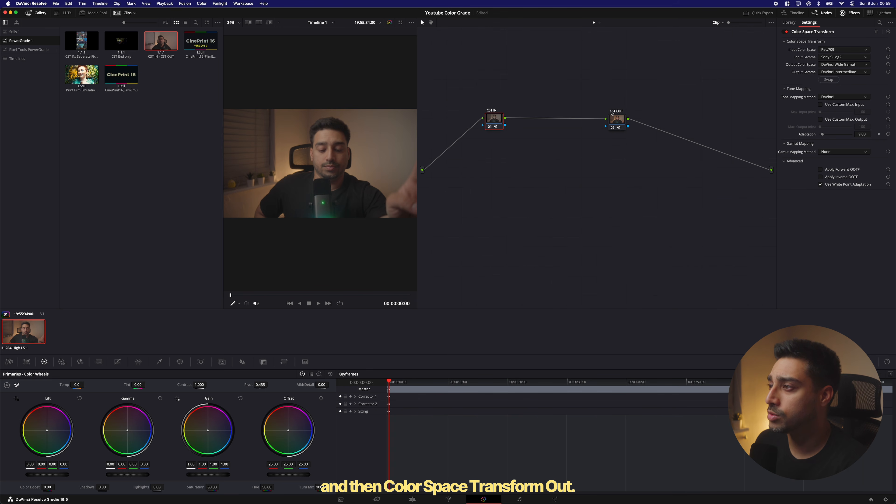
drag(620, 120, 626, 118)
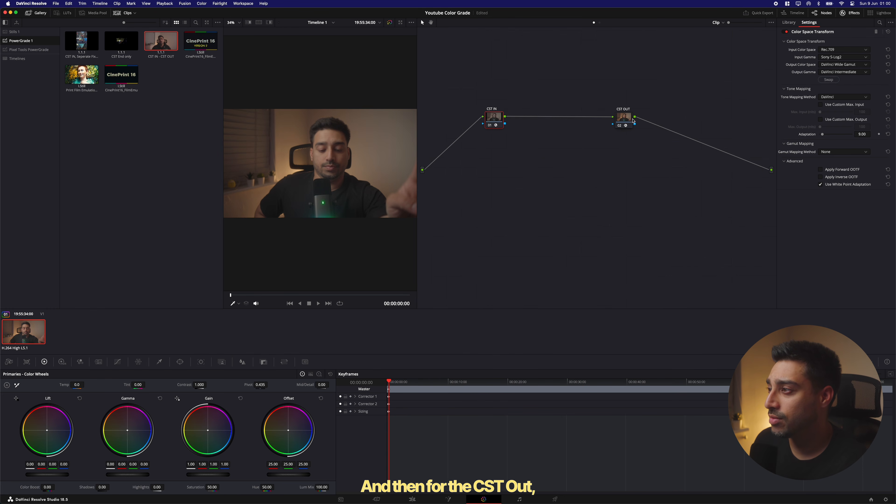
drag(625, 119, 632, 120)
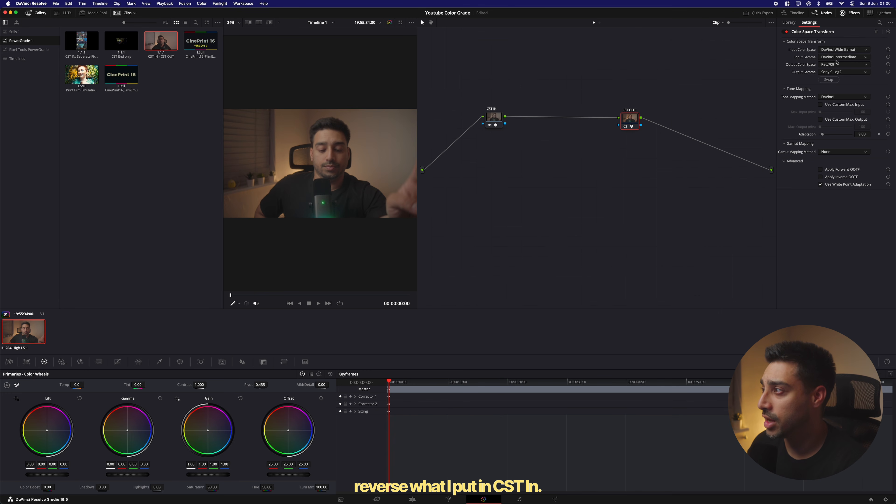
Inspect the CST OUT node's input color space and input gamma options
click(839, 50)
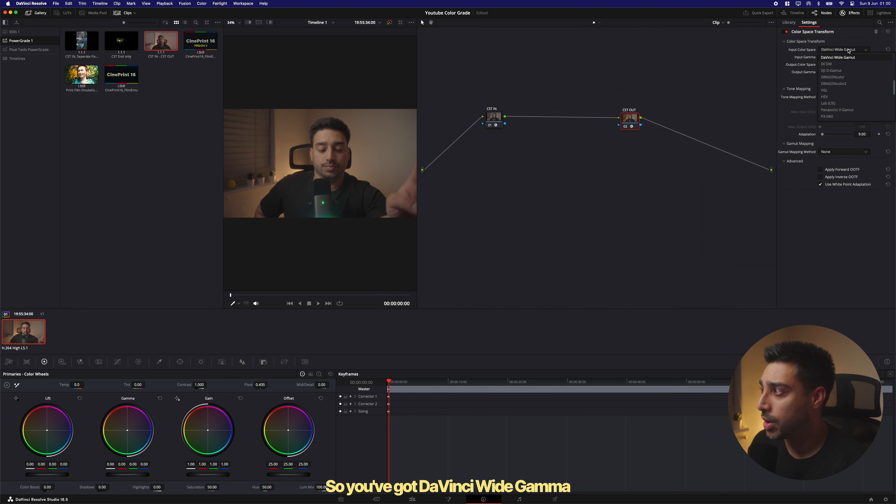
click(849, 51)
click(845, 58)
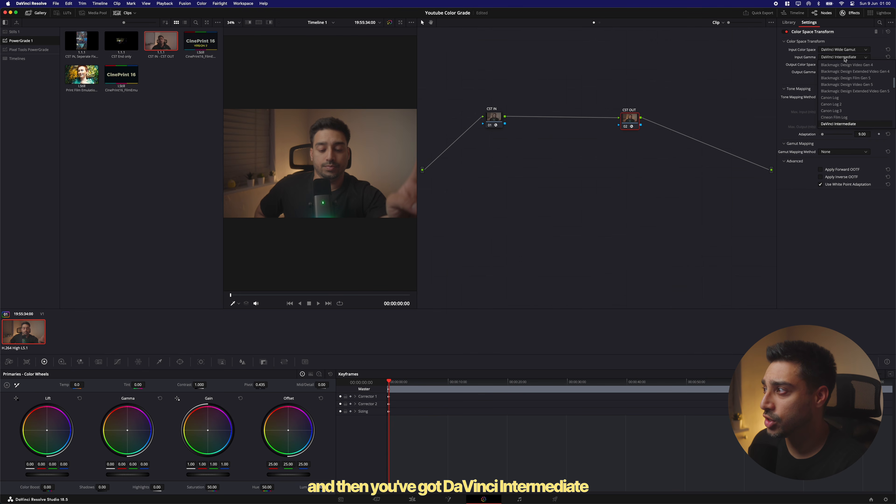
click(845, 59)
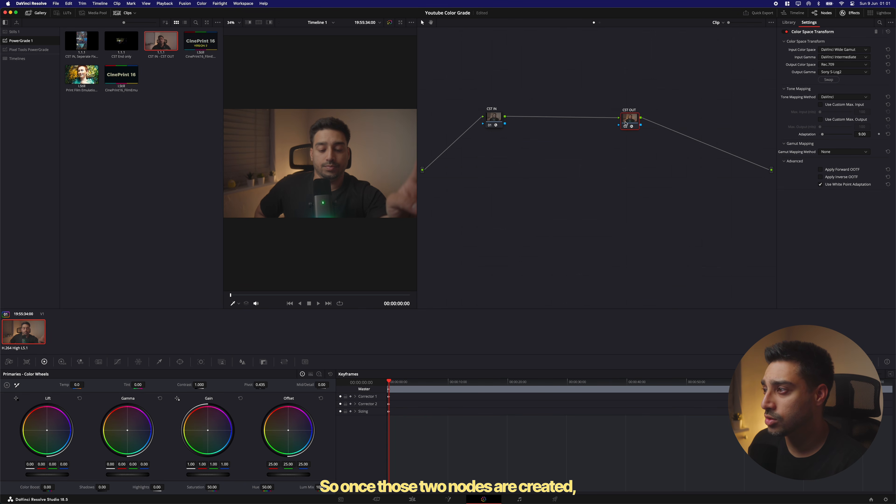
Move CST OUT further right and add a serial node after CST IN
drag(629, 120, 648, 121)
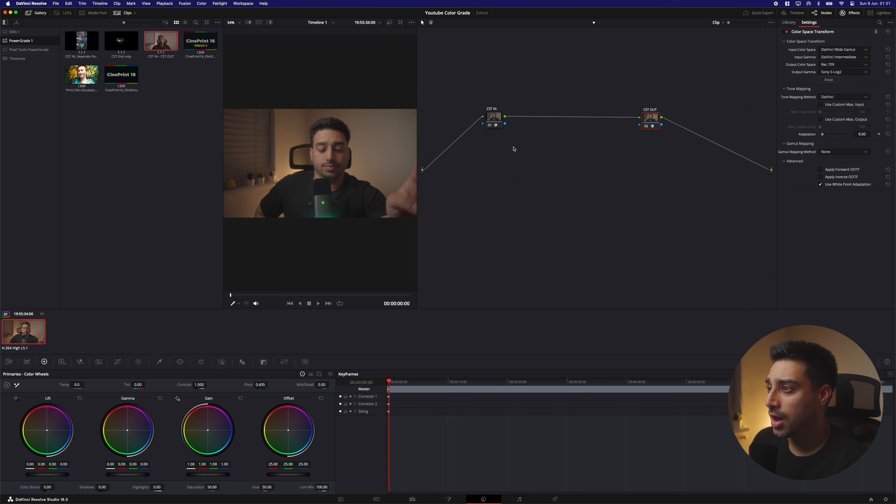
click(494, 122)
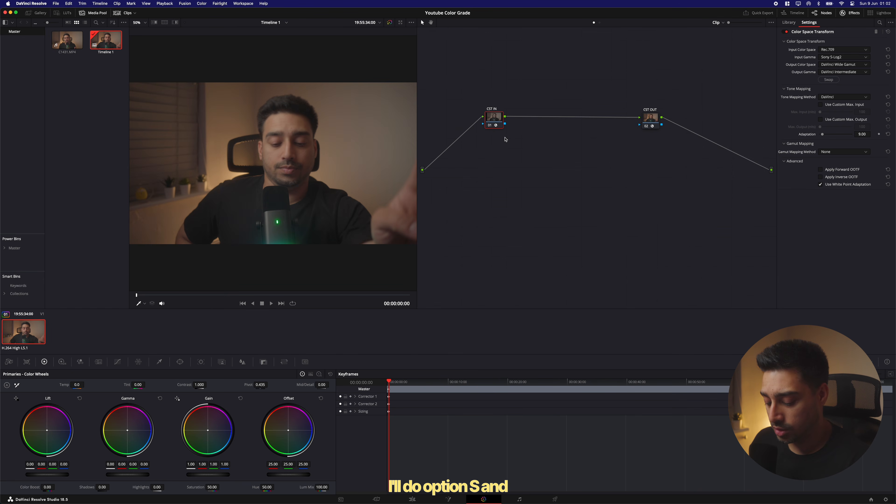
key(alt+s)
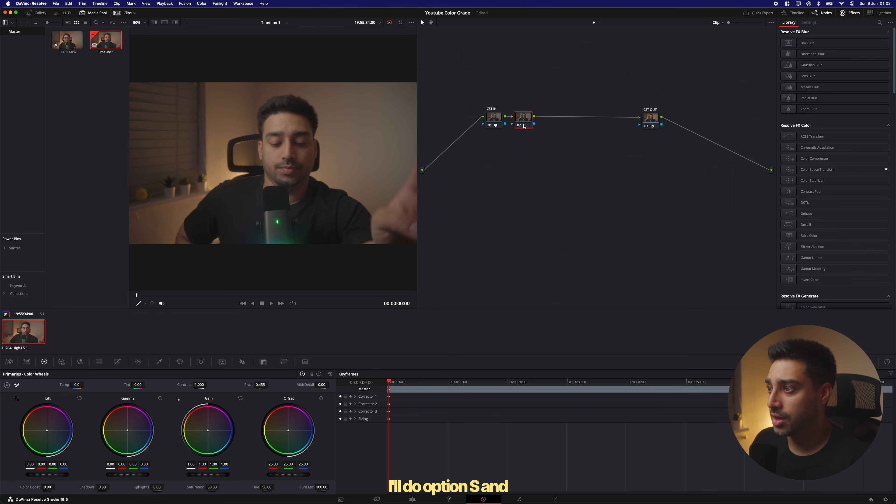
mouse_move(523, 123)
mouse_down()
mouse_move(525, 163)
mouse_move(525, 122)
mouse_up()
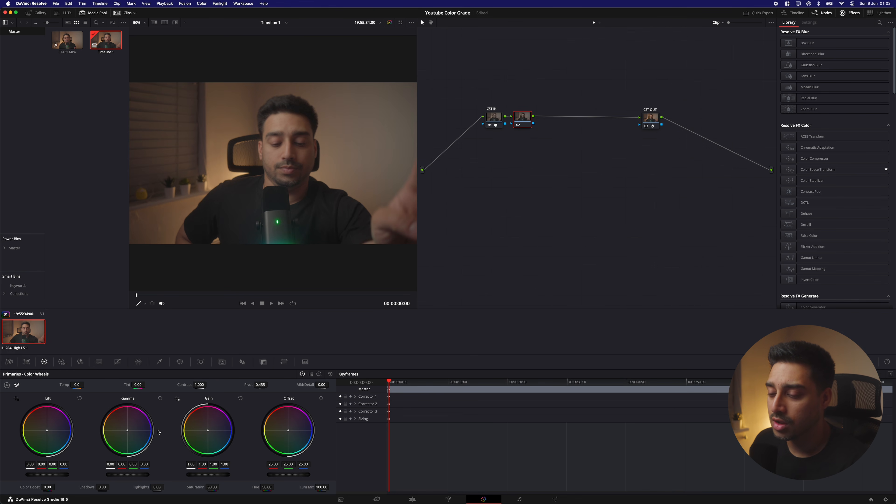
On the new node, raise the global exposure in the HDR wheels to 0.30
click(62, 362)
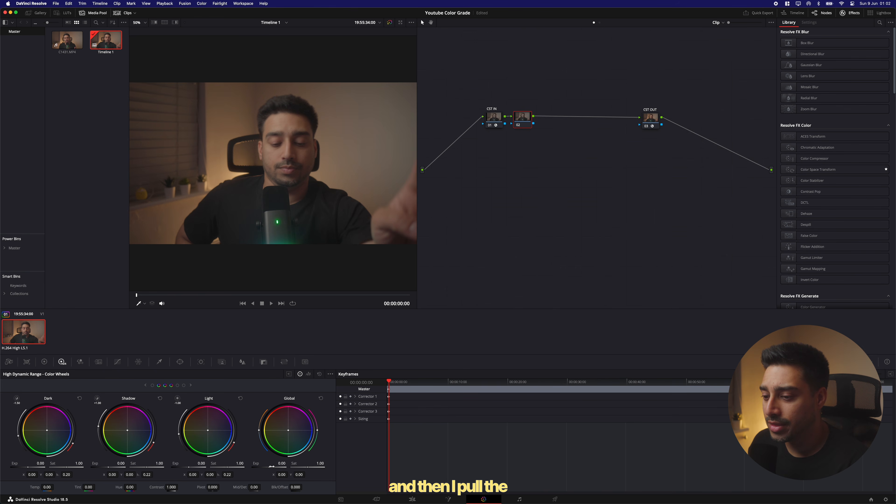
drag(269, 467, 270, 467)
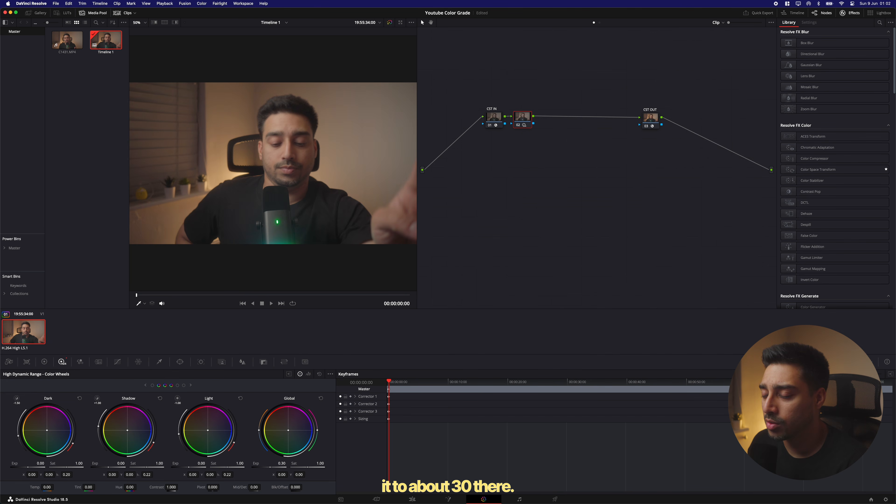
In the Primaries wheels, set contrast to 1.400 and pivot to 0.401
click(44, 364)
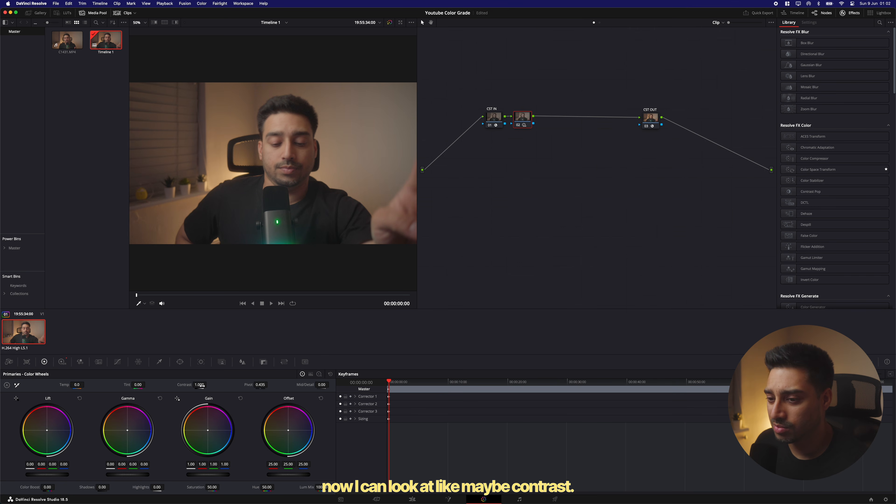
drag(199, 385, 209, 385)
drag(199, 385, 201, 385)
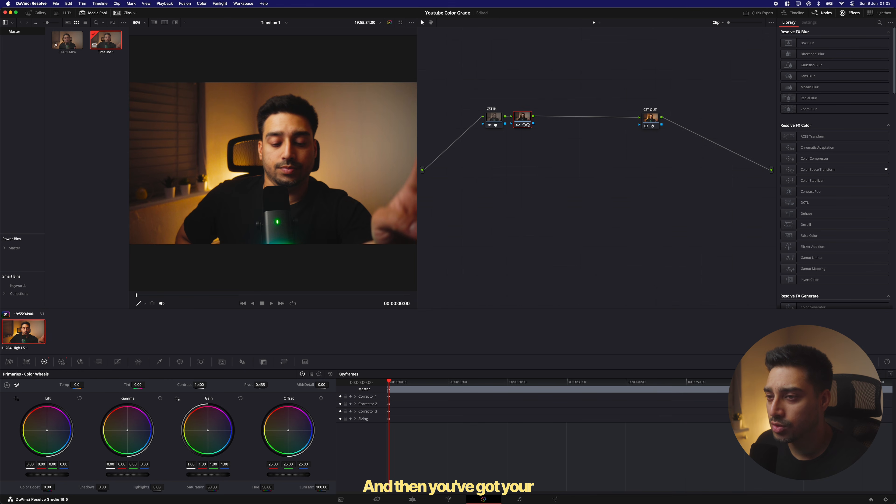
mouse_move(260, 385)
mouse_down()
mouse_move(317, 385)
mouse_move(232, 385)
mouse_move(303, 385)
mouse_move(255, 385)
mouse_up()
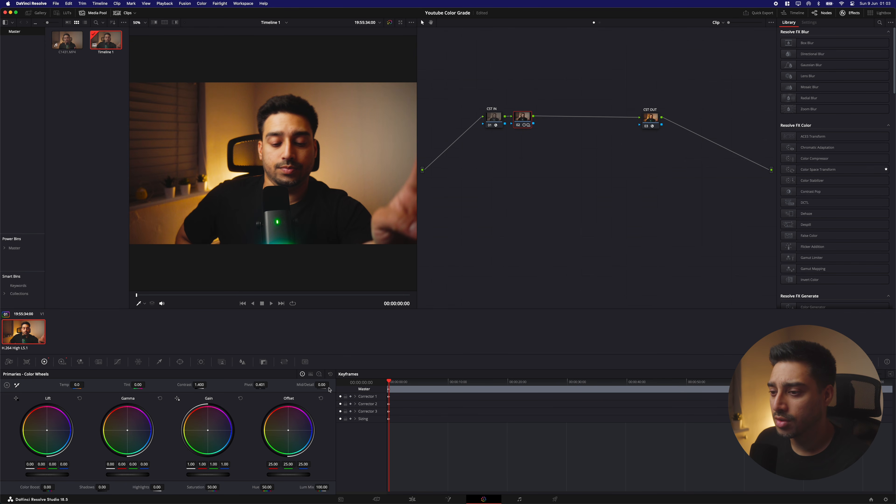
mouse_move(322, 385)
mouse_down()
mouse_move(331, 384)
mouse_move(309, 385)
mouse_up()
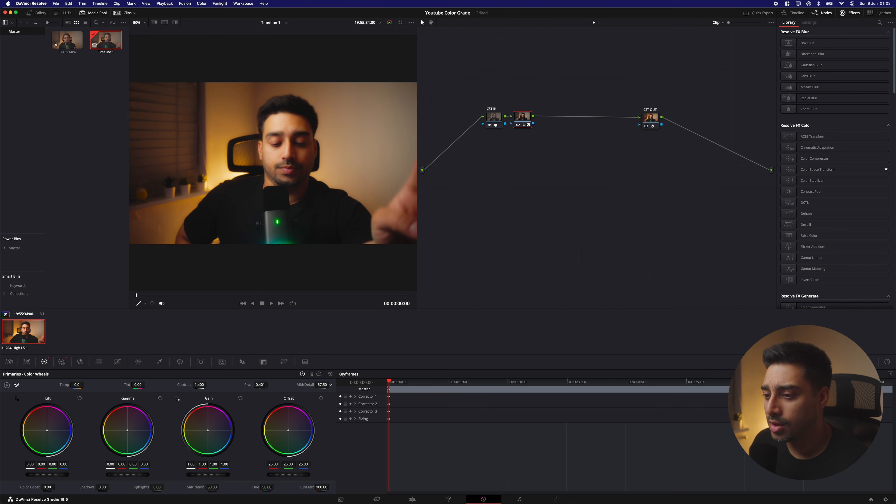
double_click(304, 385)
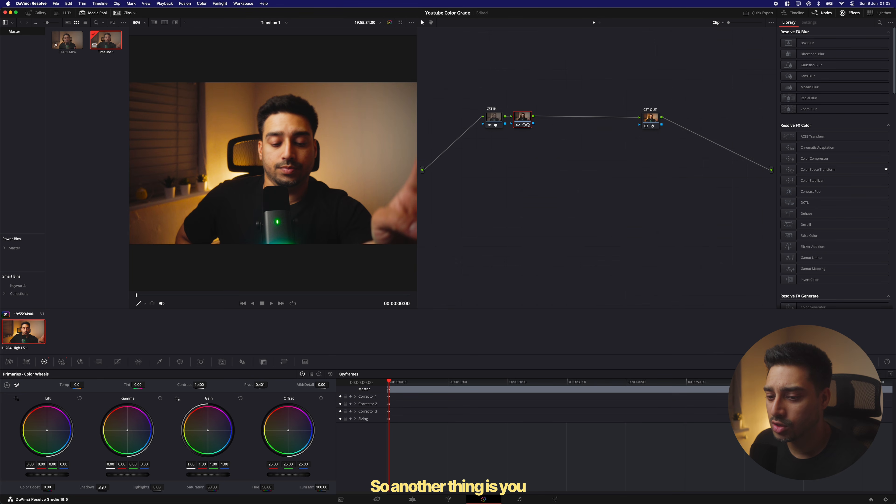
Set shadows to -23.00 and highlights to 14.00
mouse_move(102, 487)
mouse_down()
mouse_move(85, 488)
mouse_move(111, 487)
mouse_up()
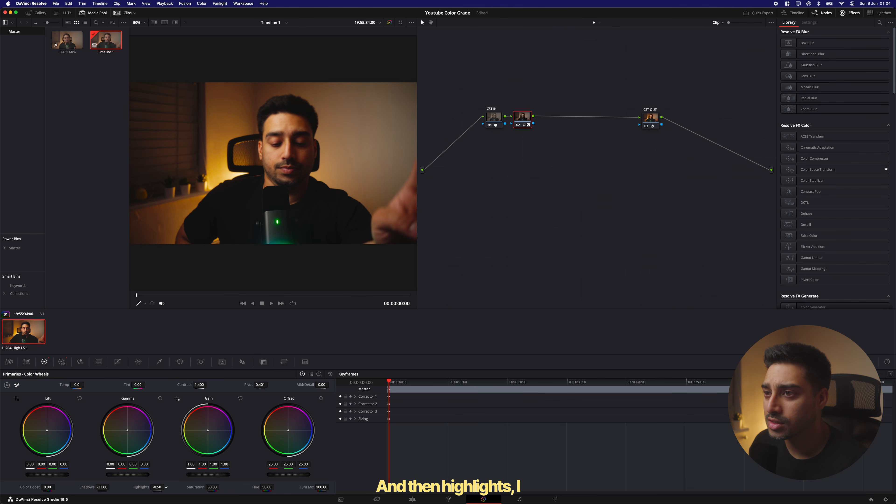
mouse_move(157, 488)
mouse_down()
mouse_move(148, 488)
mouse_move(166, 487)
mouse_up()
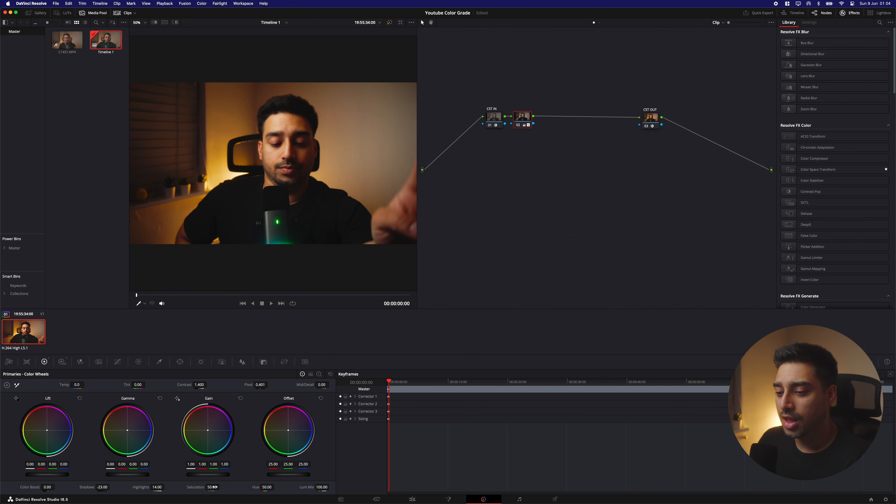
Set saturation to 57.00 and lower the offset master wheel to 23.60
mouse_move(213, 488)
mouse_down()
mouse_move(222, 487)
mouse_move(214, 488)
mouse_up()
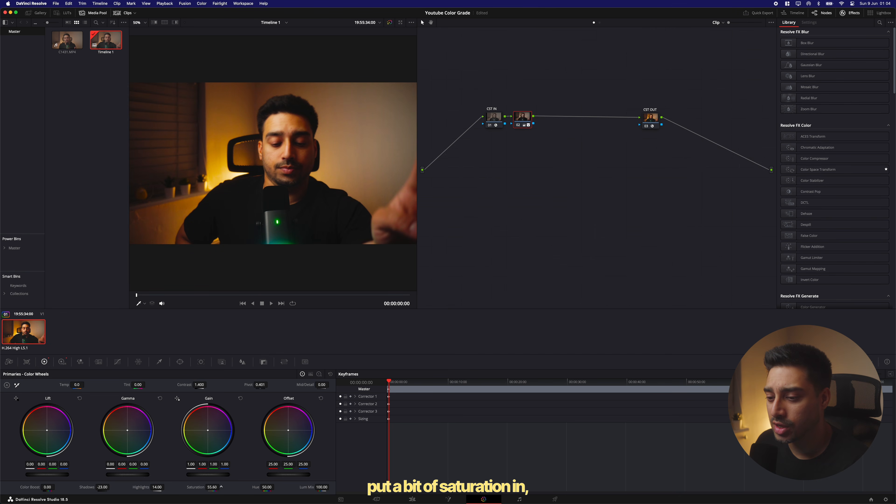
drag(221, 487, 222, 487)
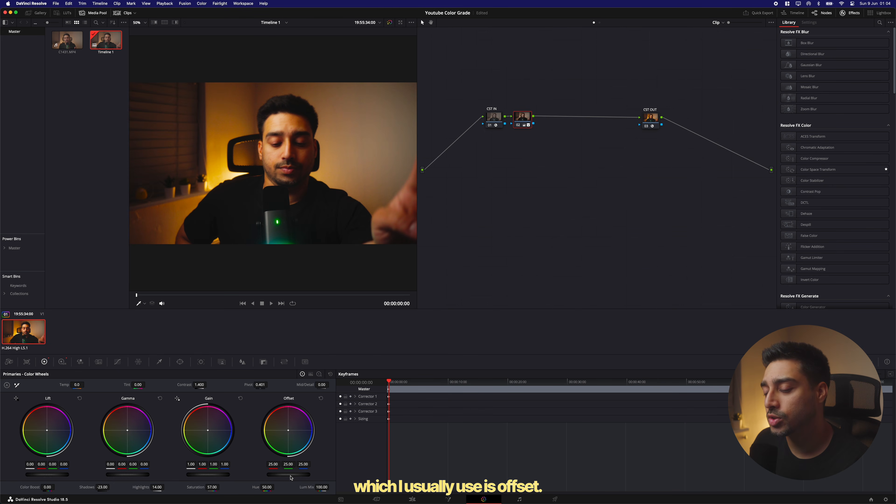
drag(289, 475, 291, 475)
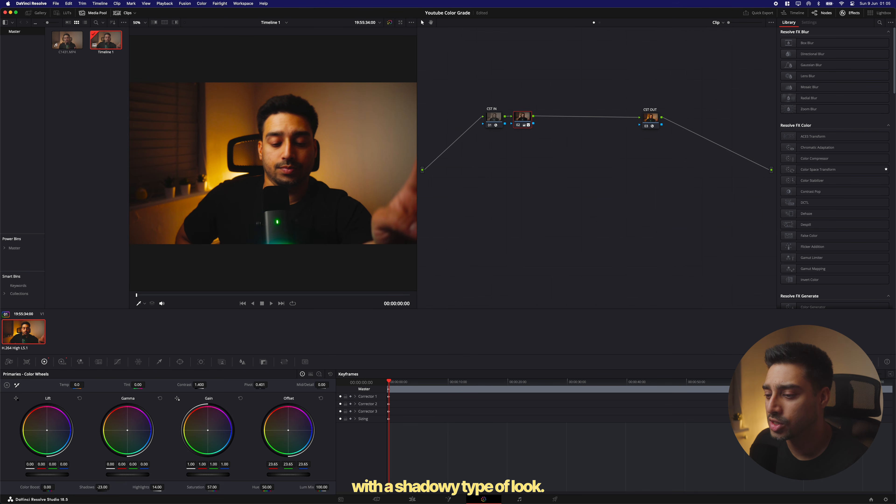
drag(288, 474, 288, 475)
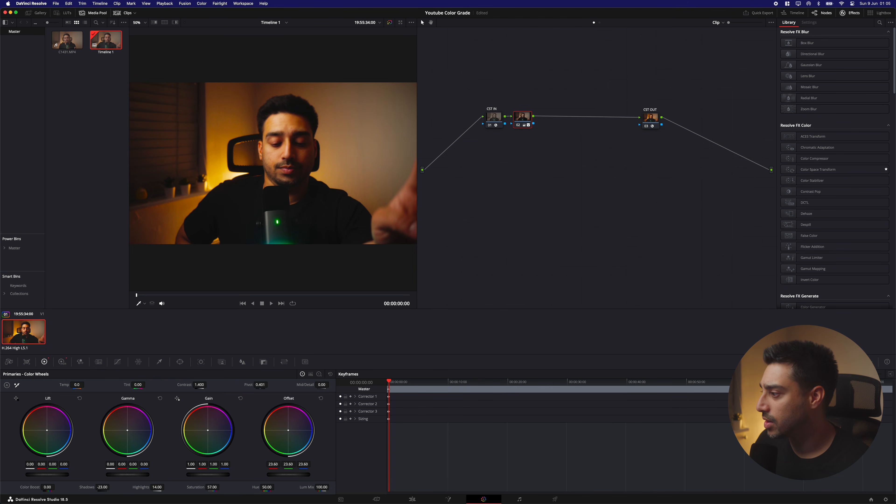
Check the grade in the scopes and by playing the clip on the Edit page
click(870, 362)
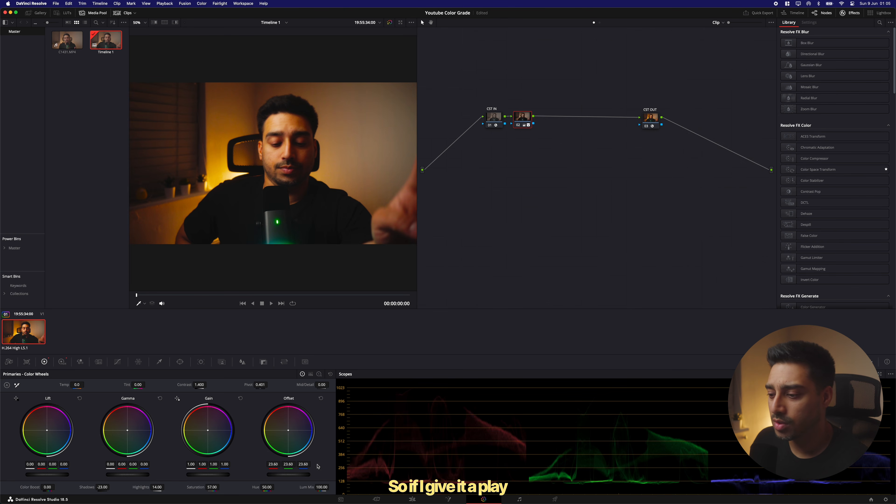
click(377, 499)
click(412, 499)
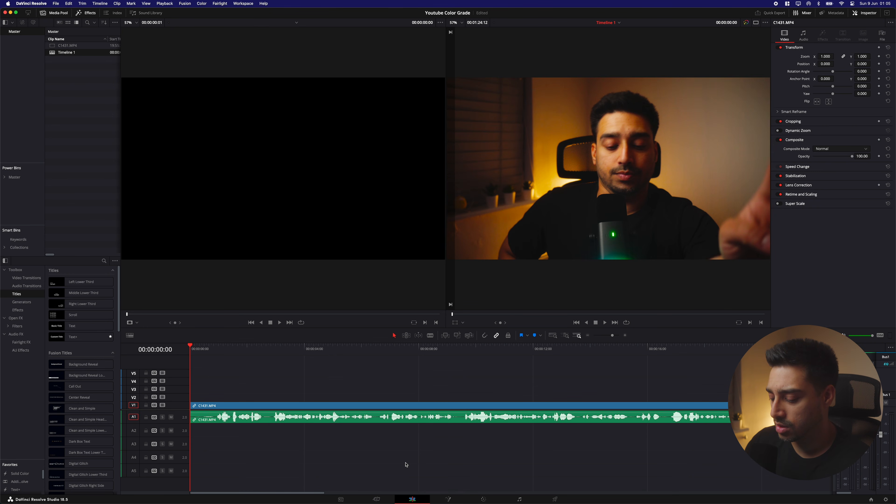
key(space)
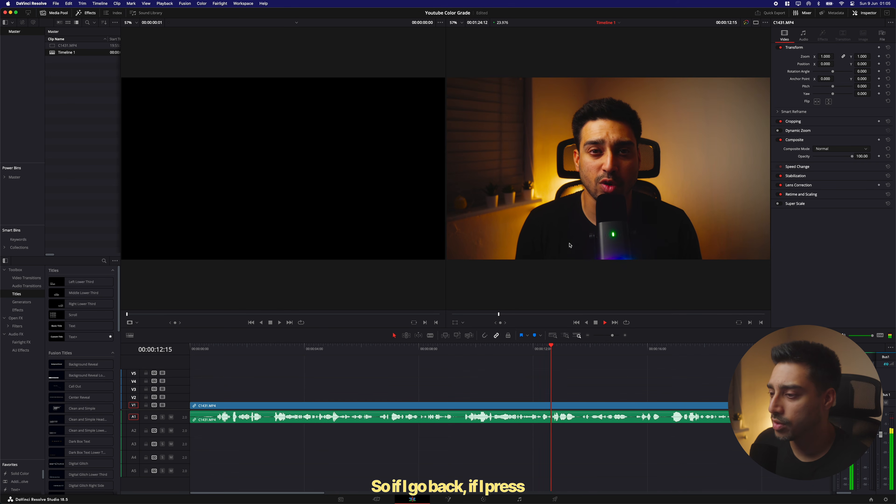
key(space)
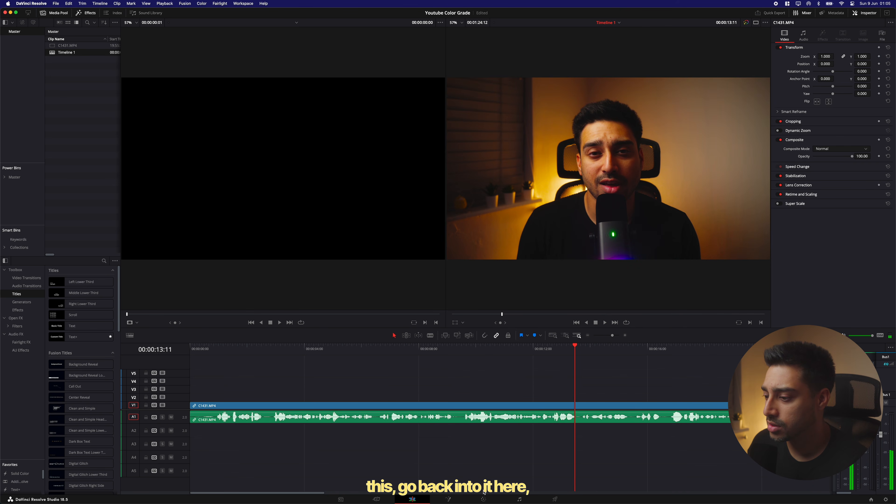
Switch to the Color page and pull saturation down to 0 for a black-and-white preview
click(484, 499)
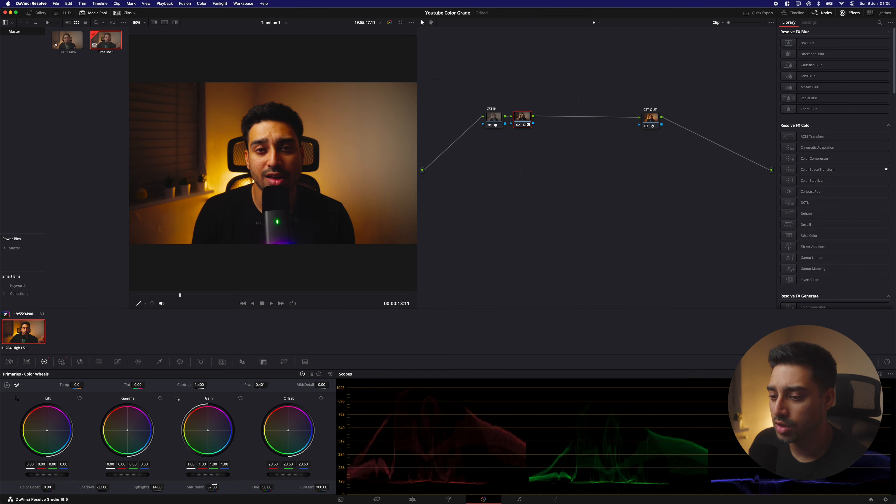
mouse_move(213, 488)
mouse_down()
mouse_move(233, 487)
mouse_move(198, 487)
mouse_up()
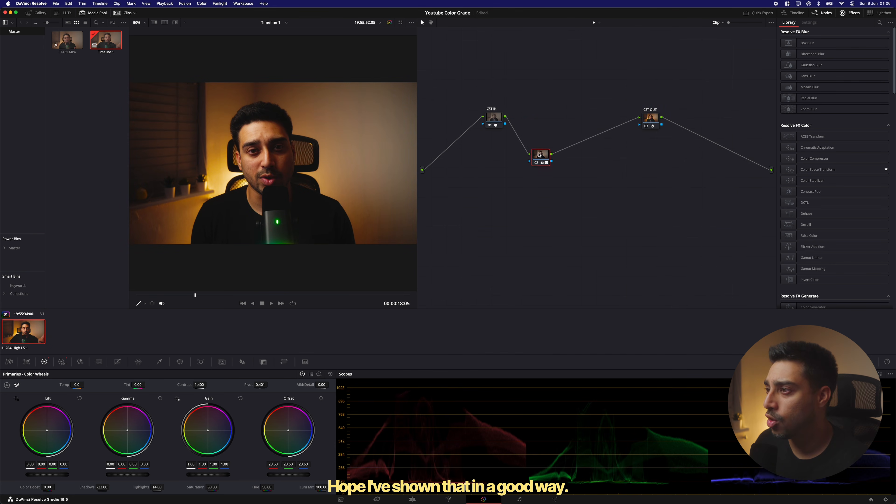
Reposition the grading node below the line between the CST IN and CST OUT nodes
drag(539, 155, 535, 147)
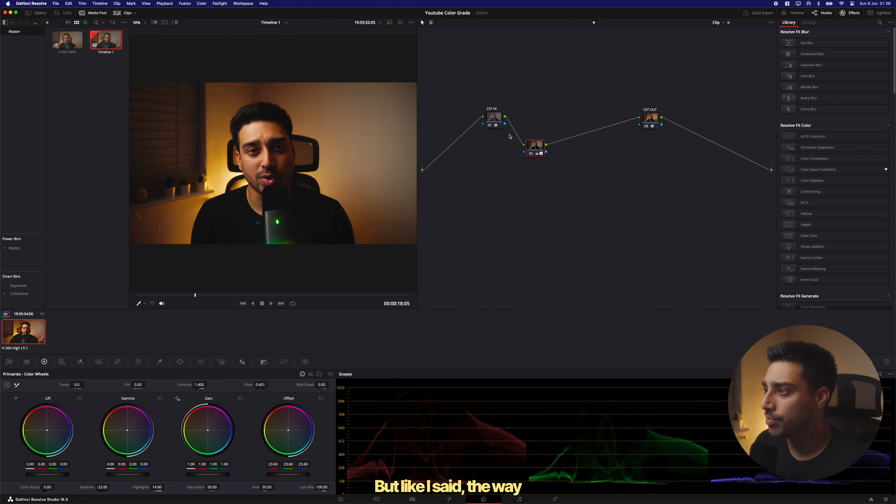
drag(539, 149, 574, 170)
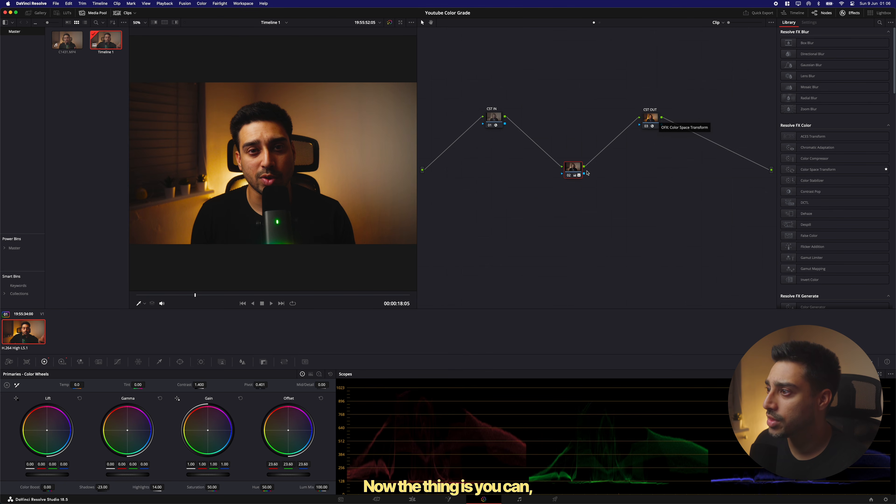
drag(563, 169, 566, 140)
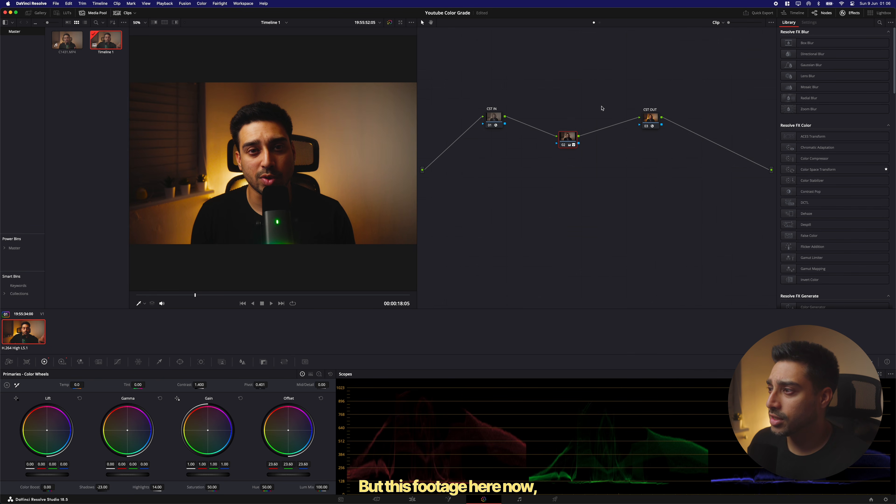
drag(568, 138, 570, 145)
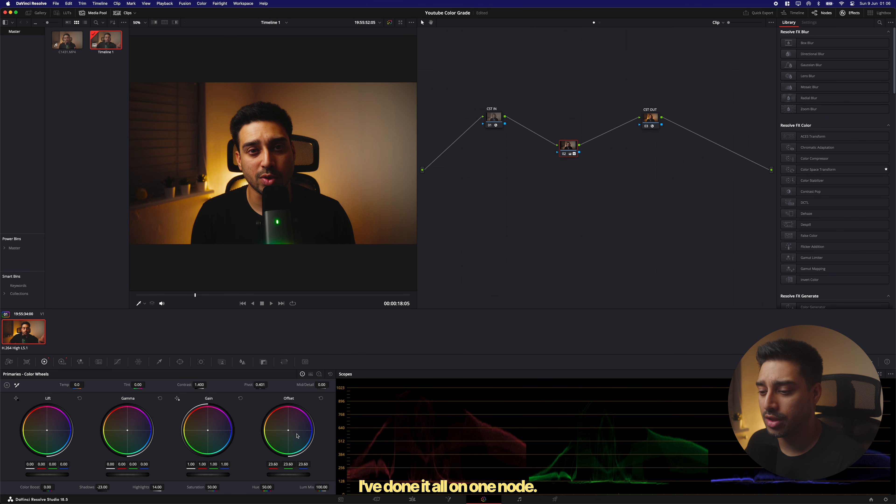
mouse_move(566, 143)
mouse_down()
mouse_move(523, 130)
mouse_move(575, 151)
mouse_move(566, 153)
mouse_up()
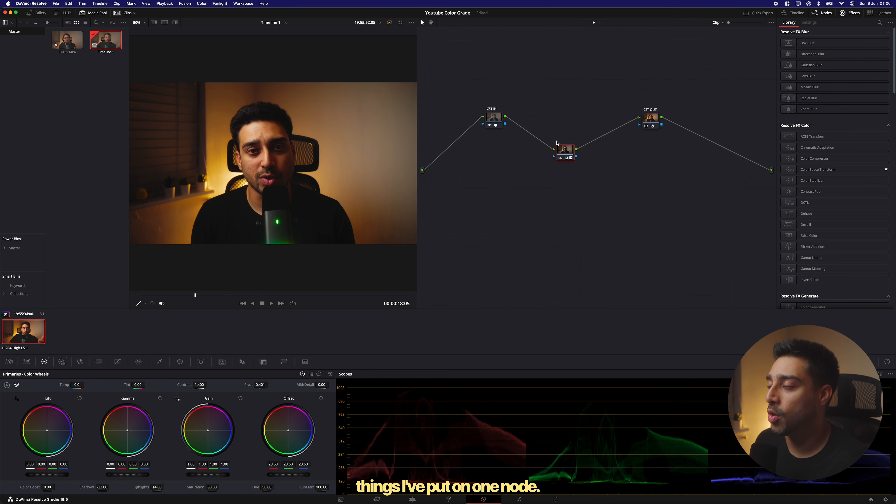
drag(563, 150, 523, 140)
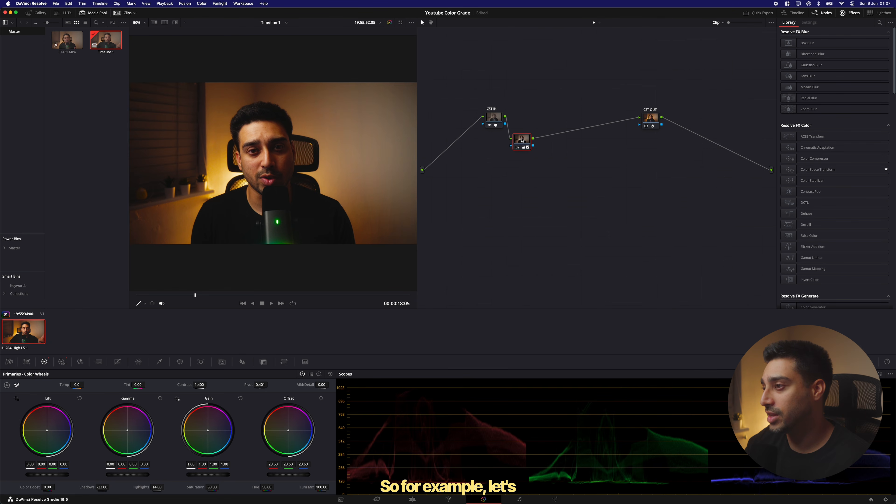
Add three serial nodes after the grading node
key(alt+s)
key(alt+s)
key(alt+s)
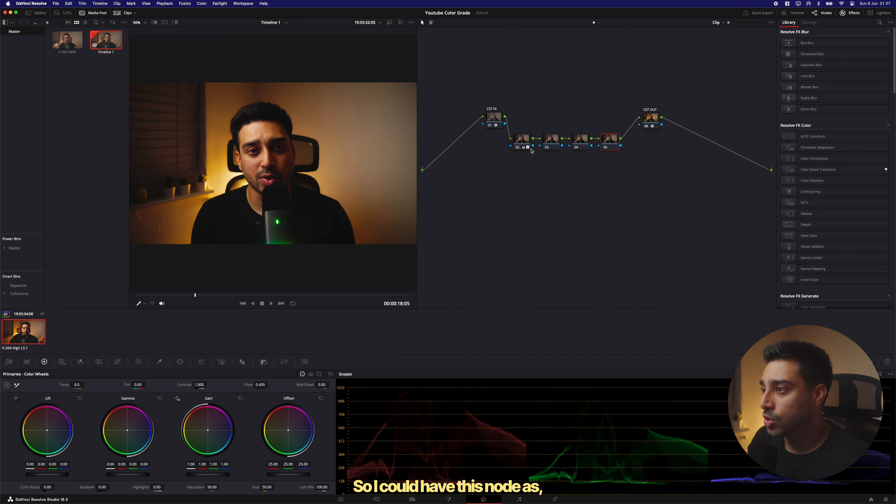
Label the first grading node Brightness
click(518, 138)
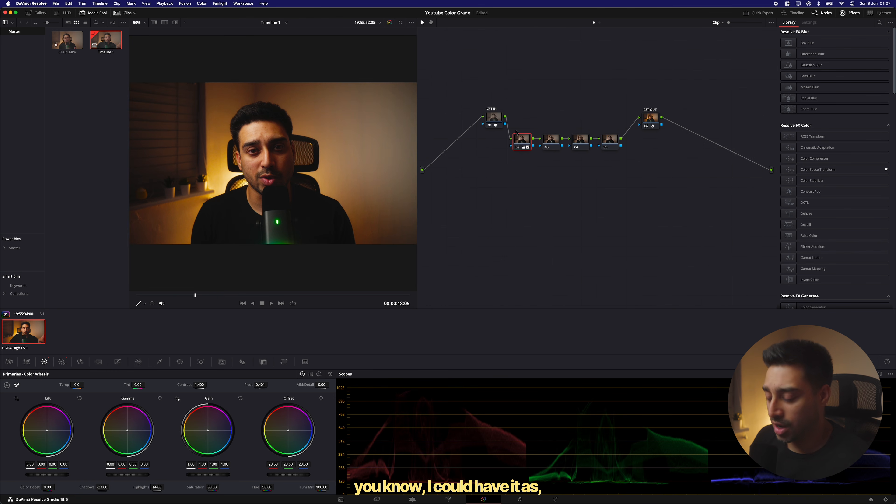
right_click(525, 143)
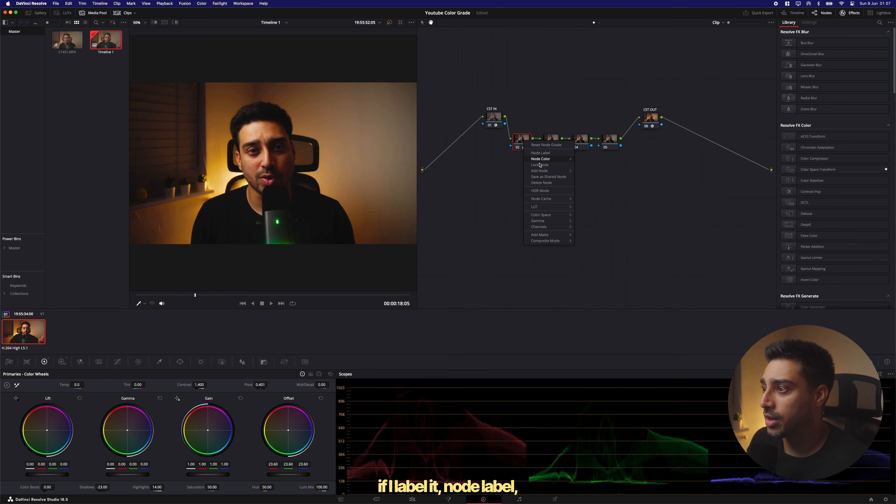
click(541, 153)
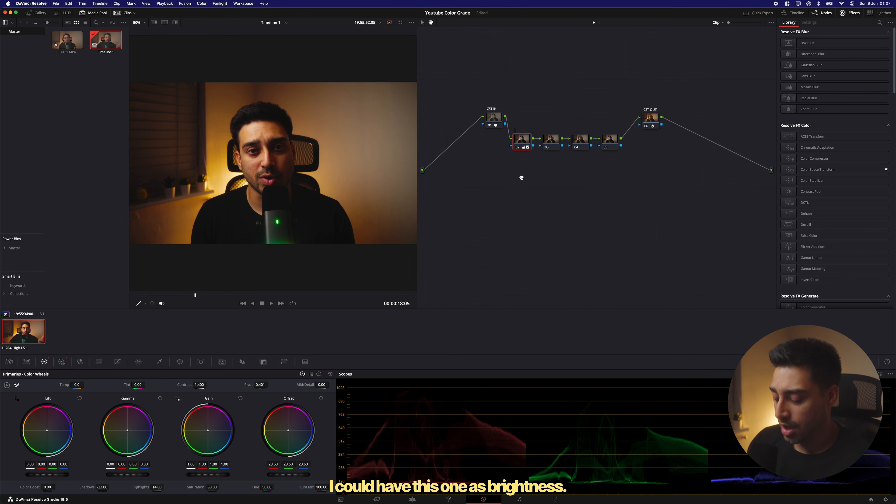
text(Brightn)
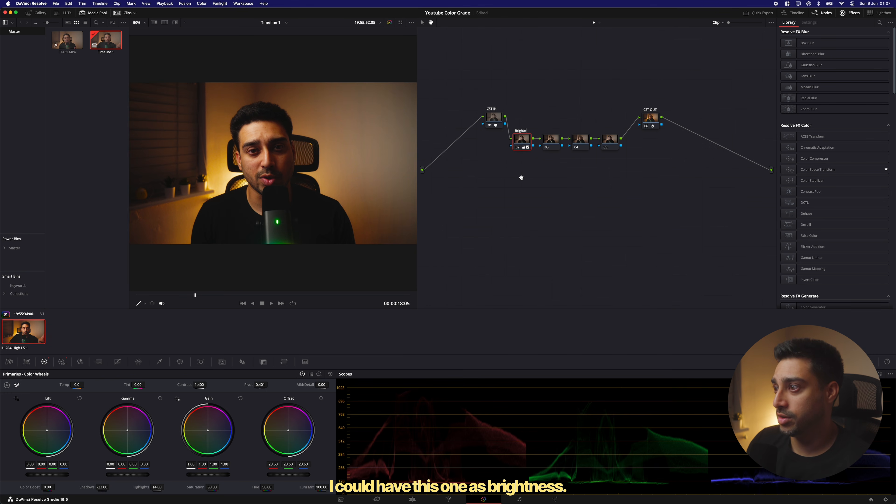
text(ess)
Label the second grading node Contrast
click(552, 140)
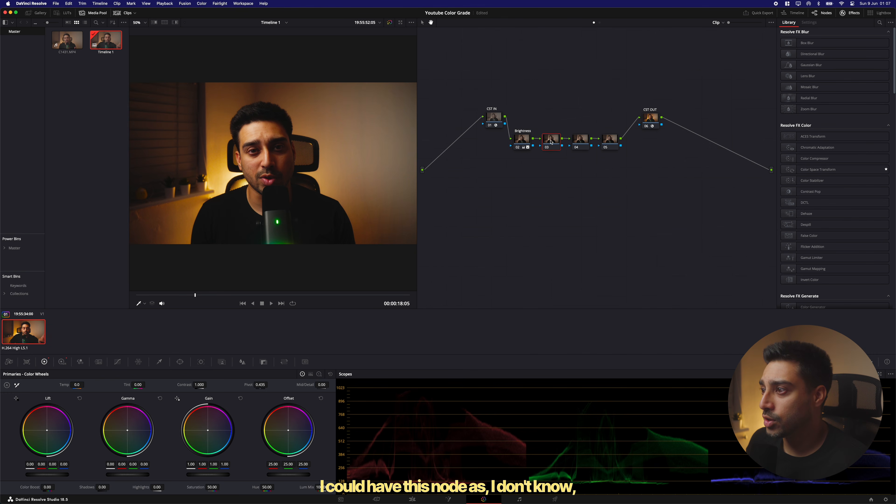
right_click(549, 141)
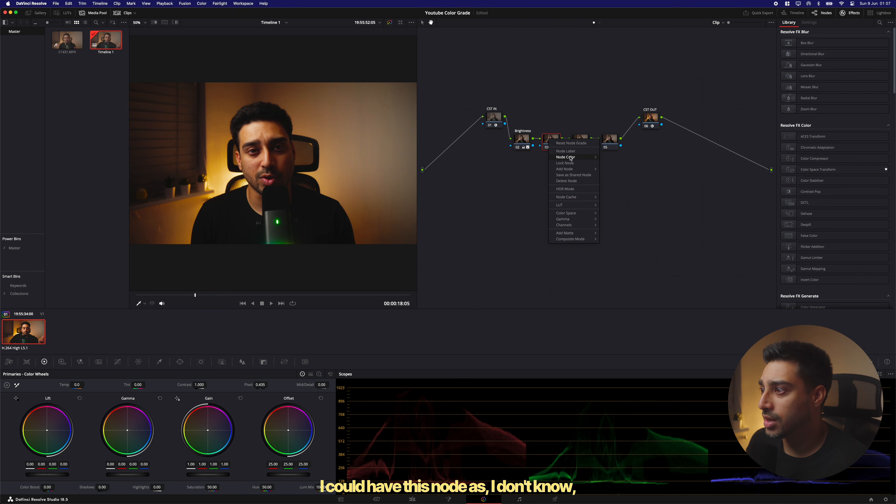
click(561, 152)
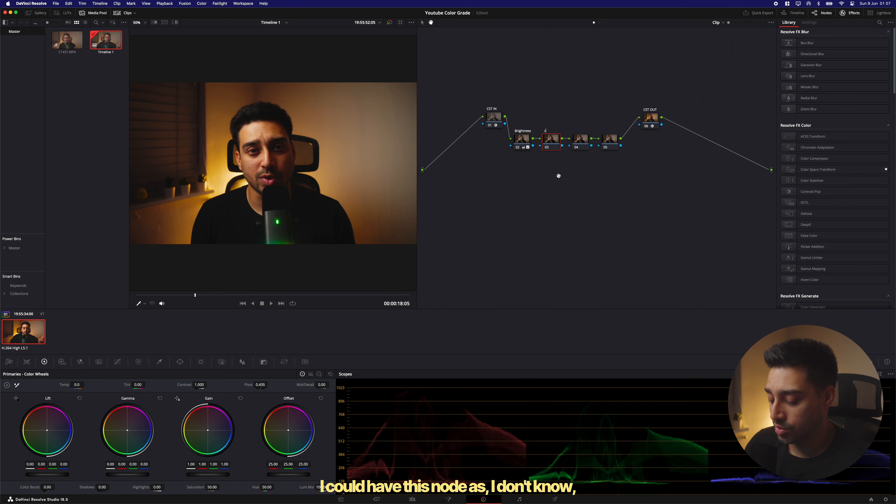
text(con)
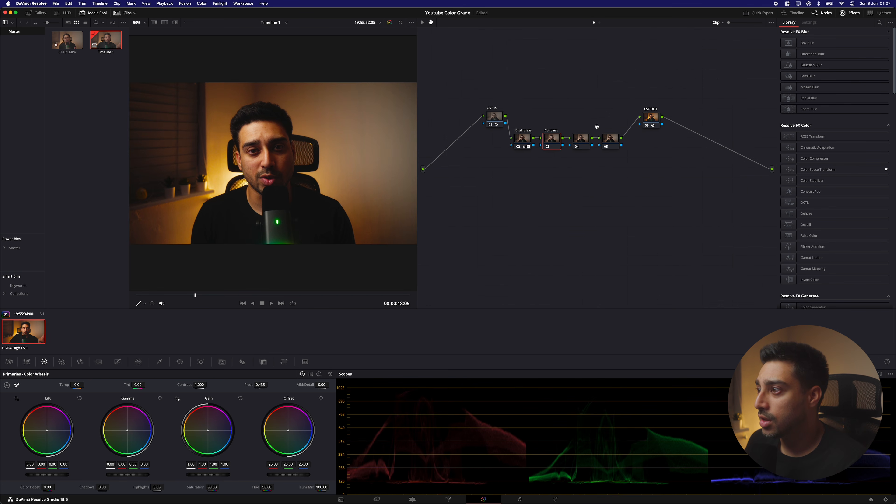
Label the third grading node Saturation
click(581, 139)
right_click(578, 140)
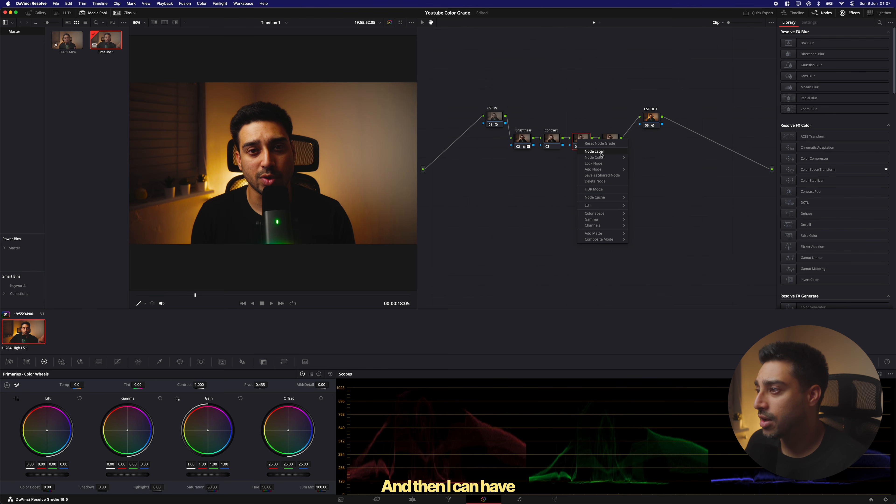
click(601, 153)
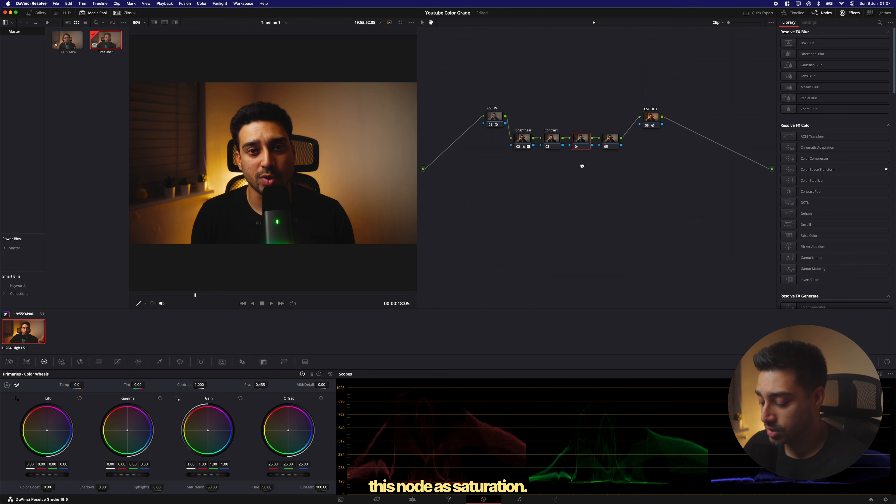
text(Sa)
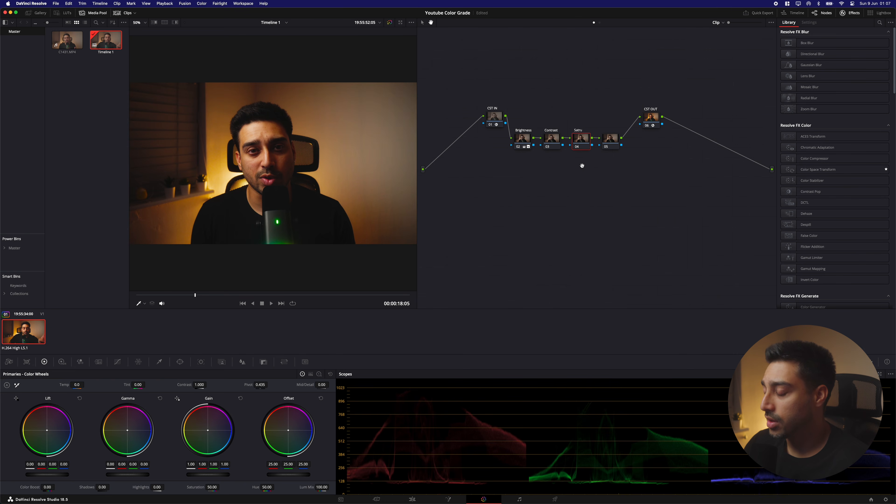
text(turation)
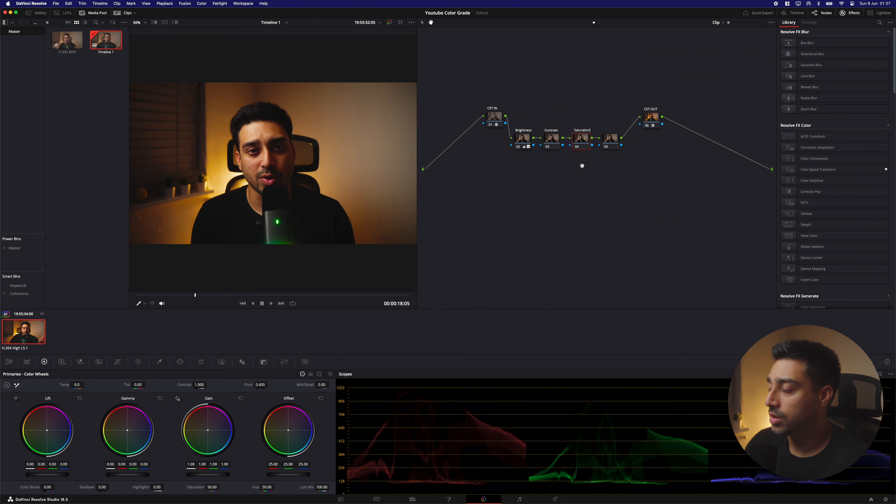
key(Return)
Label the fourth grading node Shadows
right_click(614, 138)
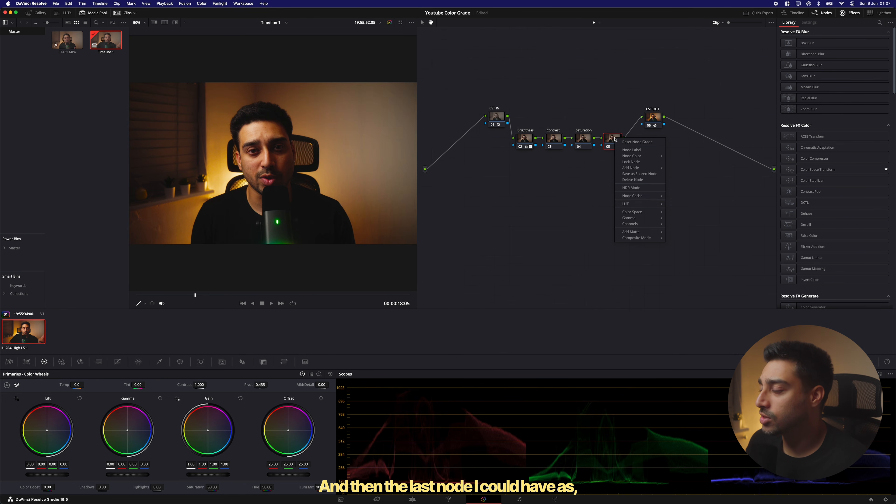
click(634, 150)
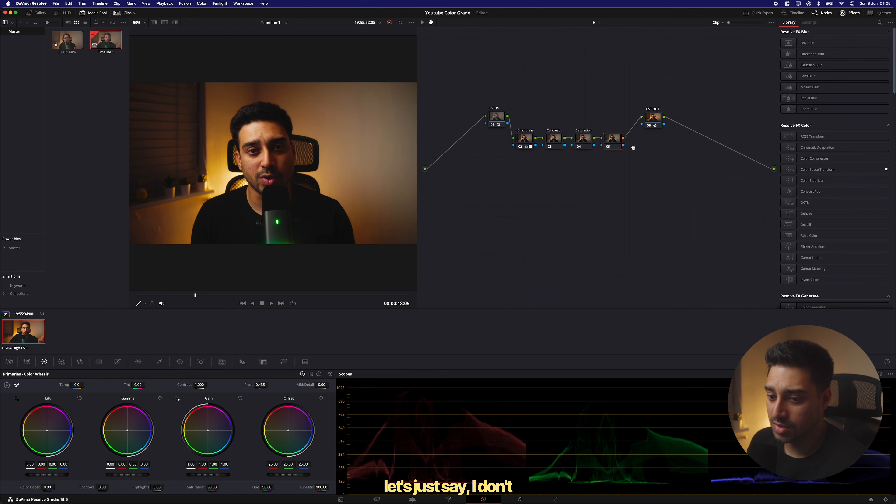
text(Shadows)
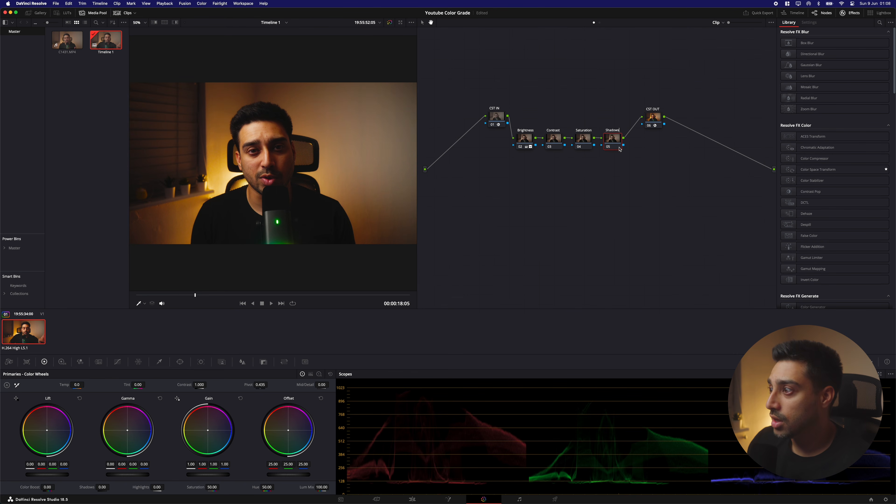
key(Return)
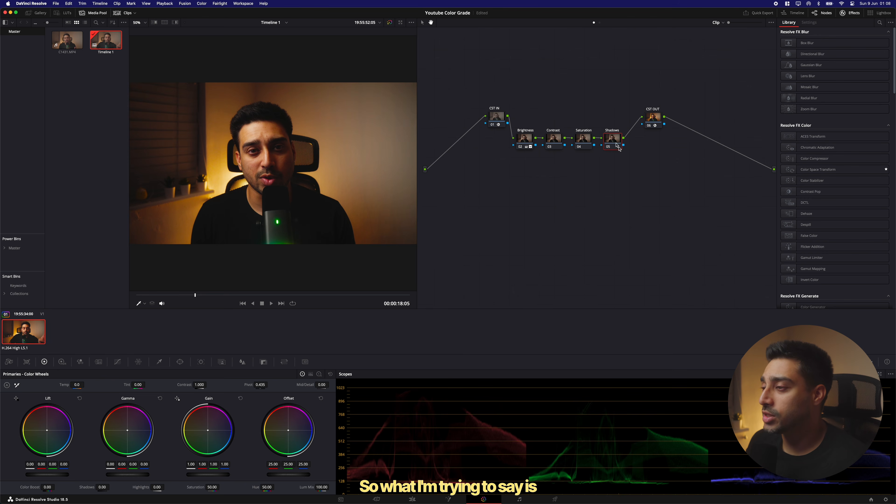
Select each labelled node in turn to compare their primary settings
click(525, 141)
click(554, 139)
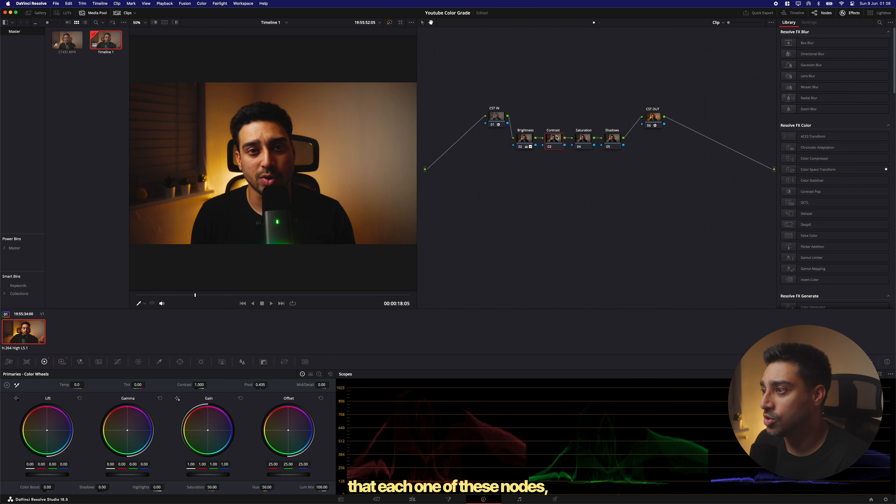
click(583, 137)
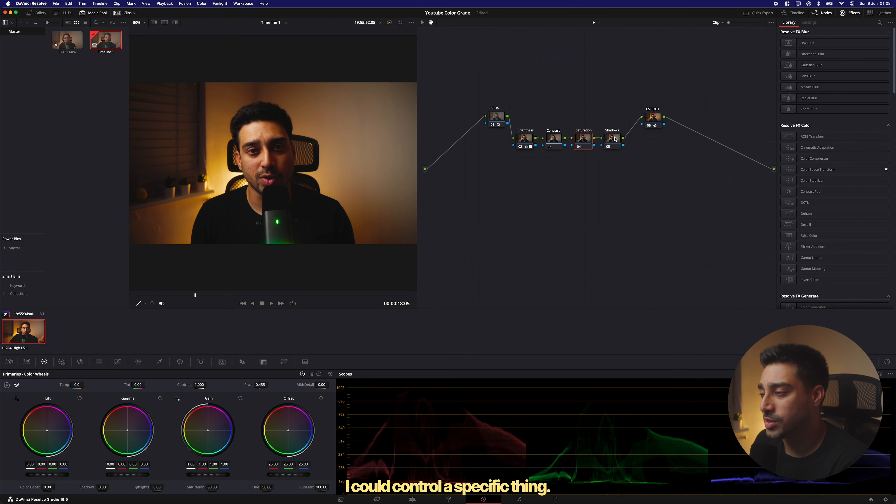
click(615, 149)
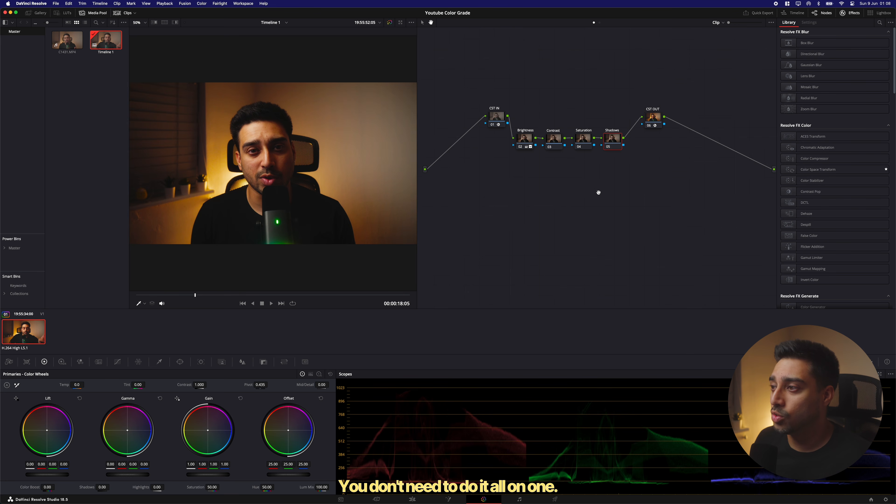
click(527, 141)
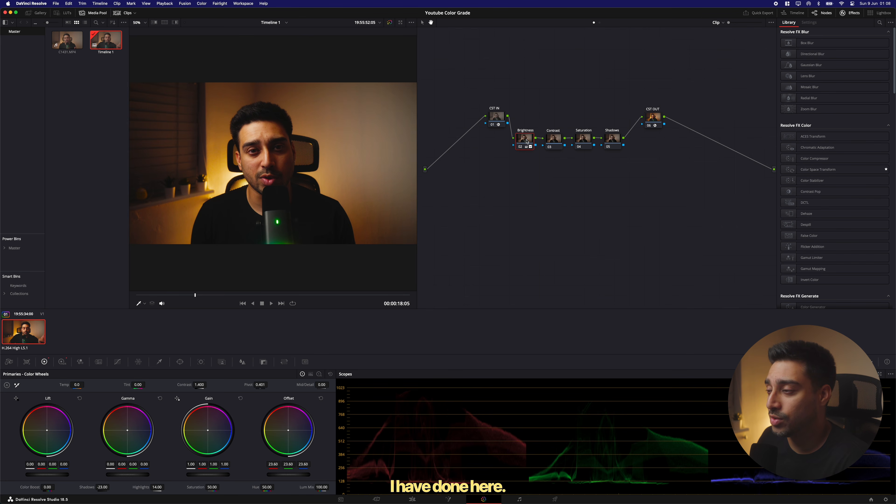
Delete the Contrast, Saturation and Shadows nodes
drag(619, 163, 613, 163)
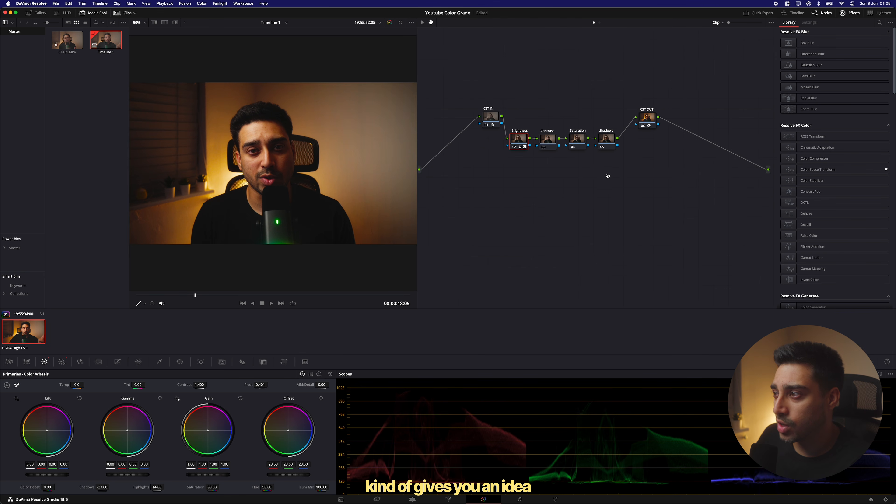
drag(610, 172, 638, 202)
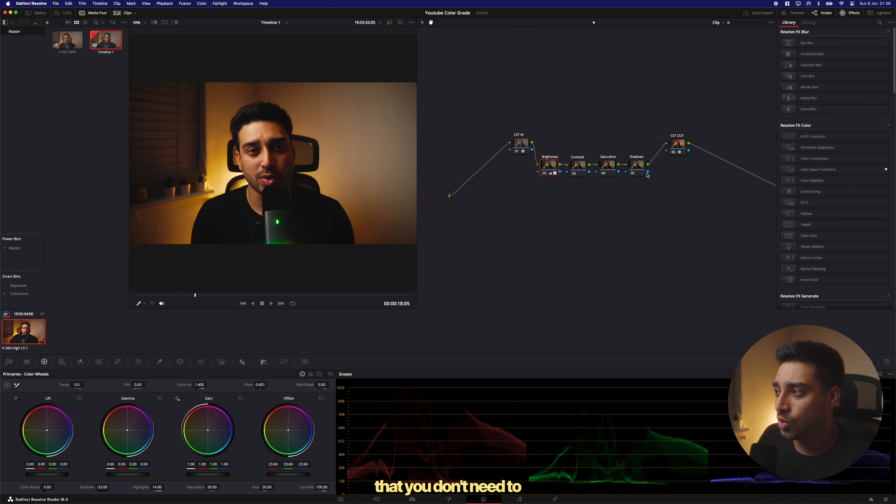
click(633, 172)
key(BackSpace)
key(BackSpace)
key(BackSpace)
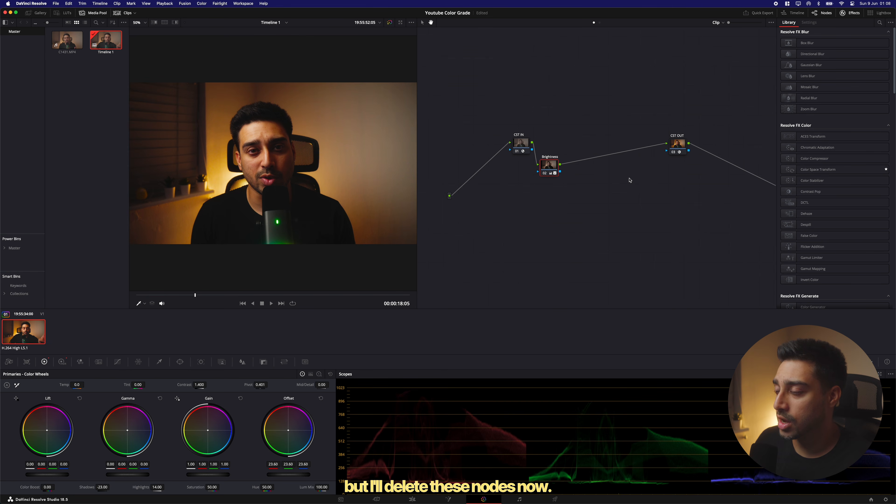
Clear the Brightness label and move the node midway between CST IN and CST OUT
right_click(553, 166)
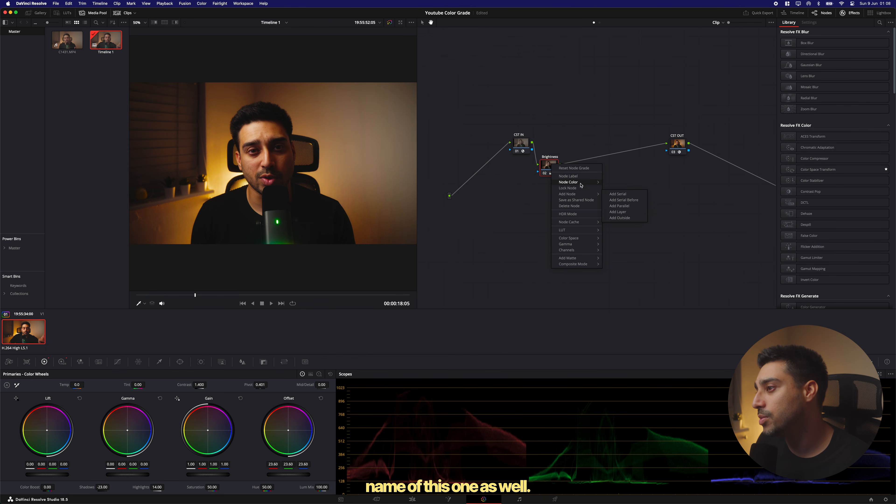
click(579, 176)
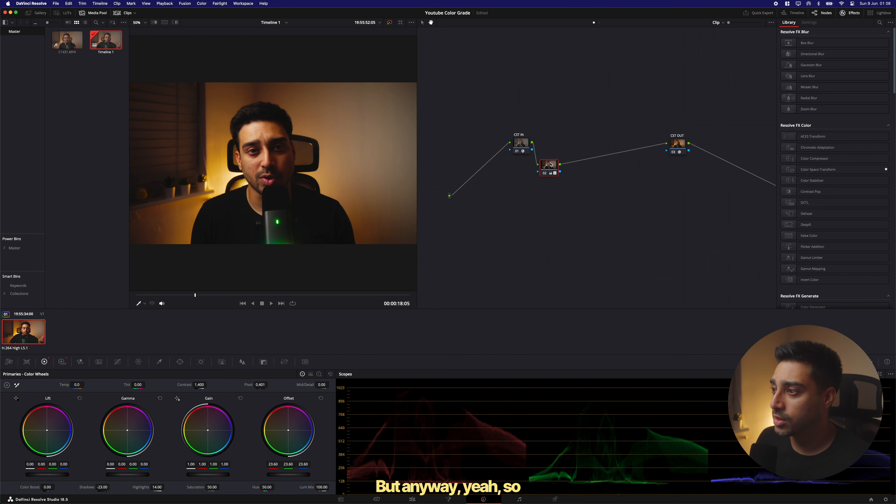
drag(550, 164, 591, 163)
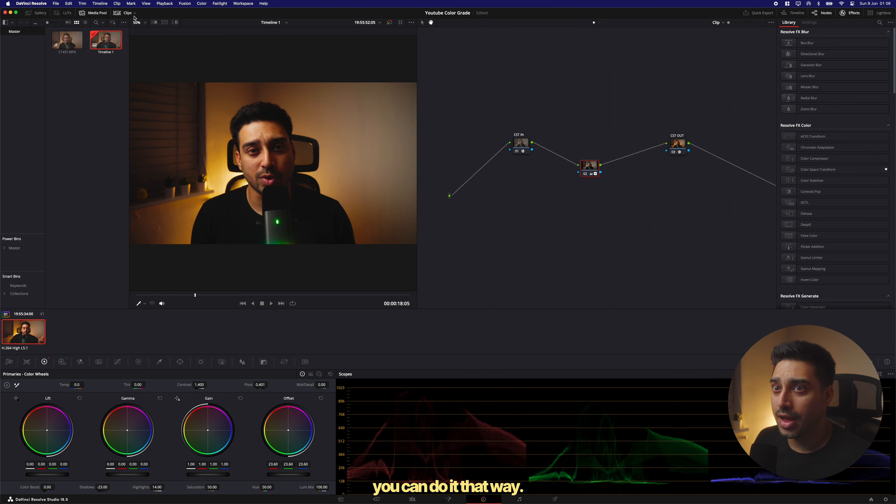
Open the Gallery and apply the first PowerGrade 1 still, with separate CST nodes, to the clip
click(64, 12)
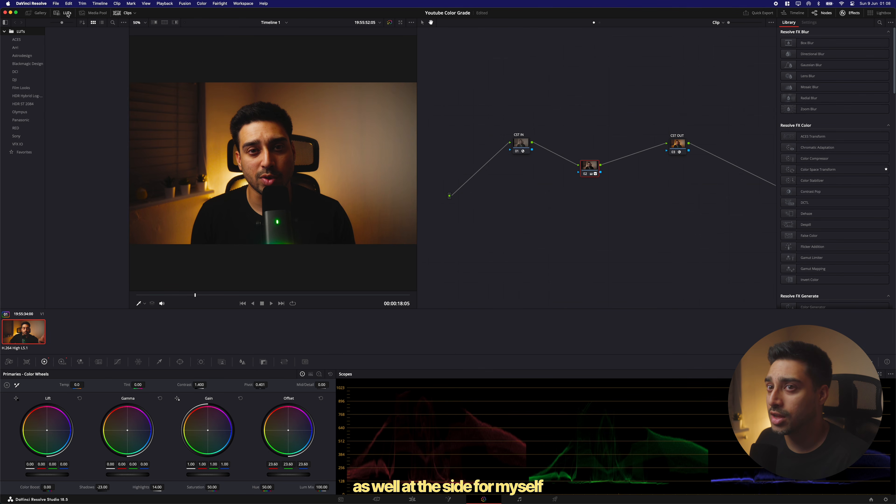
click(59, 14)
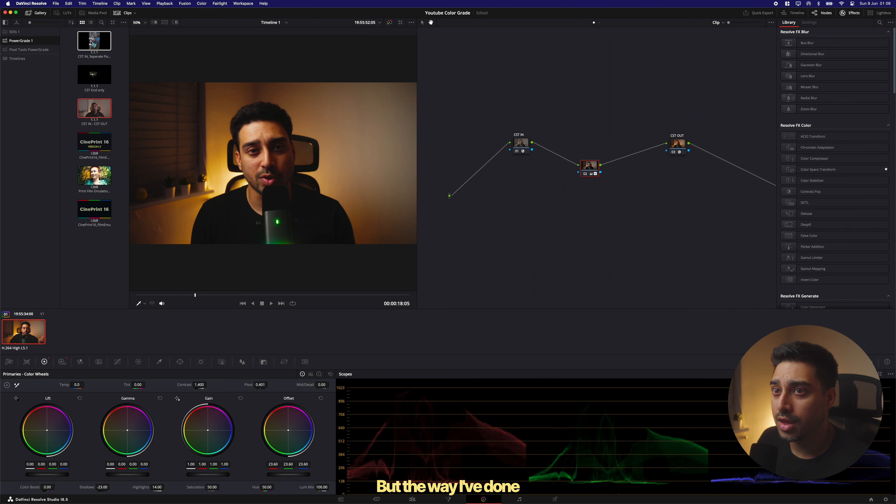
drag(92, 39, 587, 115)
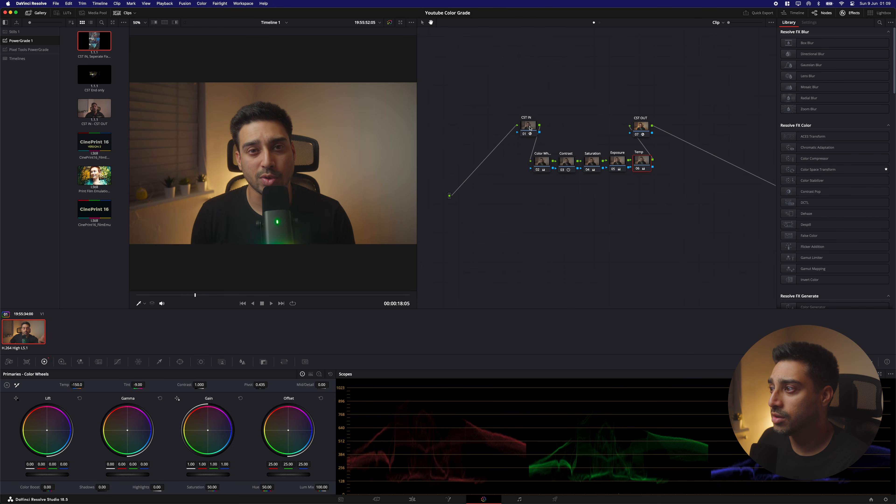
Move the CST IN and CST OUT nodes apart from the chain of grading nodes
drag(527, 130, 515, 126)
drag(643, 129, 673, 126)
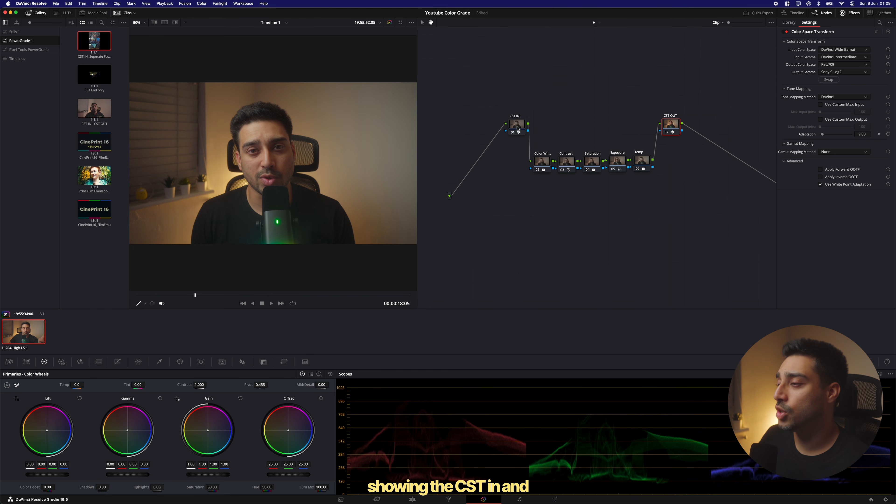